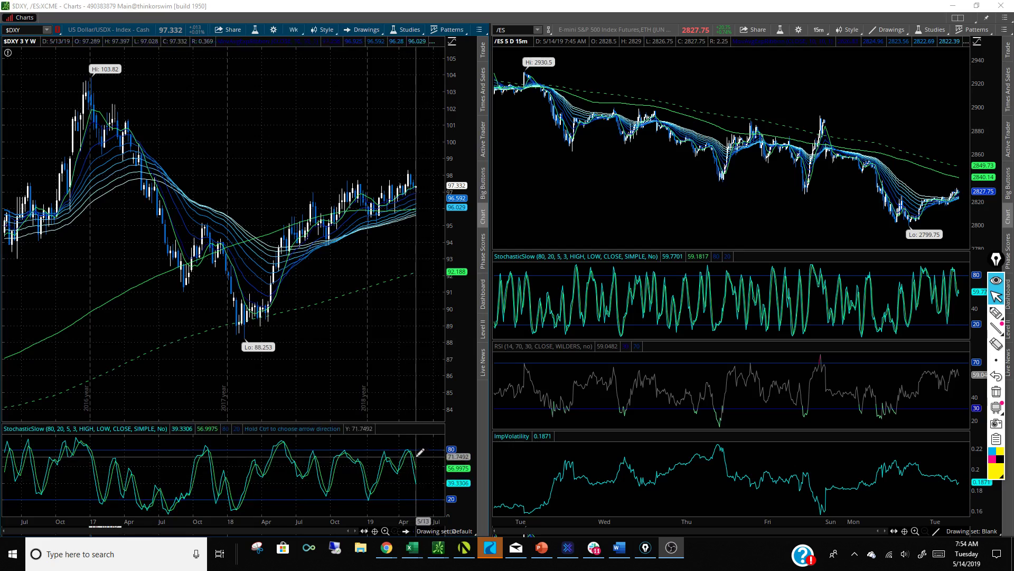
# Switch the left $DXY chart from three-year weekly to 1 Y : 1D daily bars
pyautogui.click(294, 30)
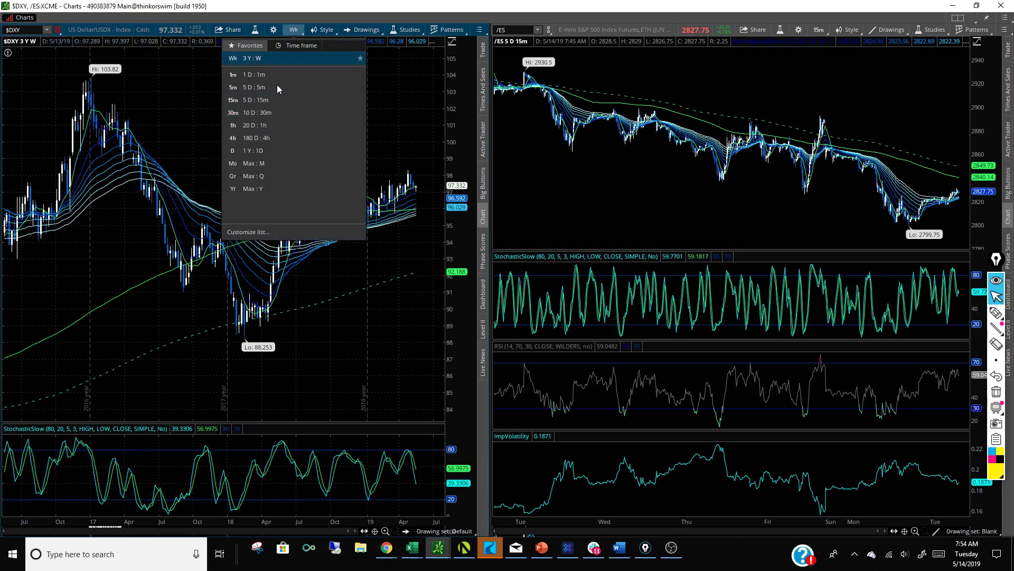
pyautogui.click(252, 151)
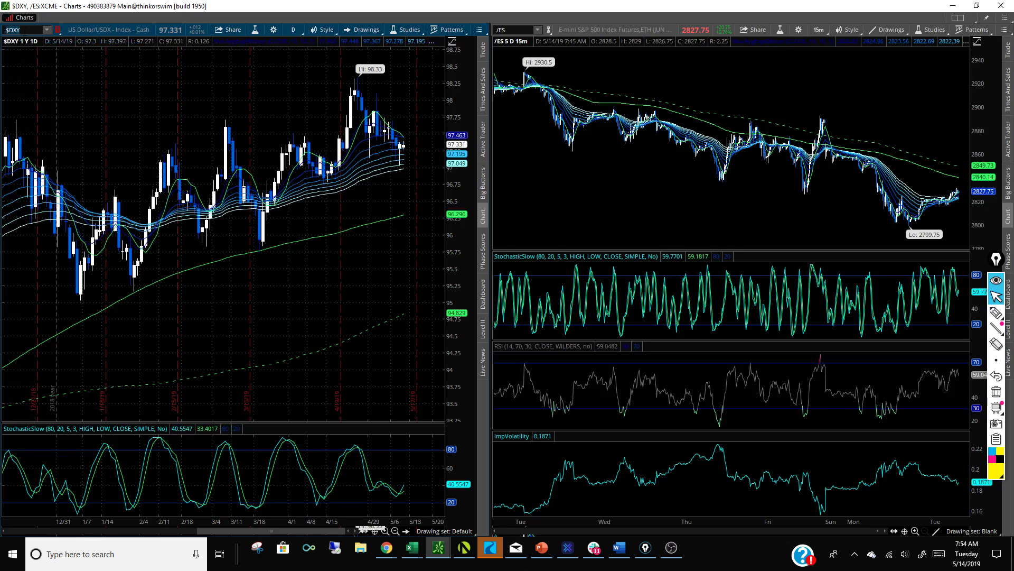
# Load EUR/USD daily in the left chart, zoomed to December 2018 through May 2019
pyautogui.write('D')
pyautogui.press('Return')
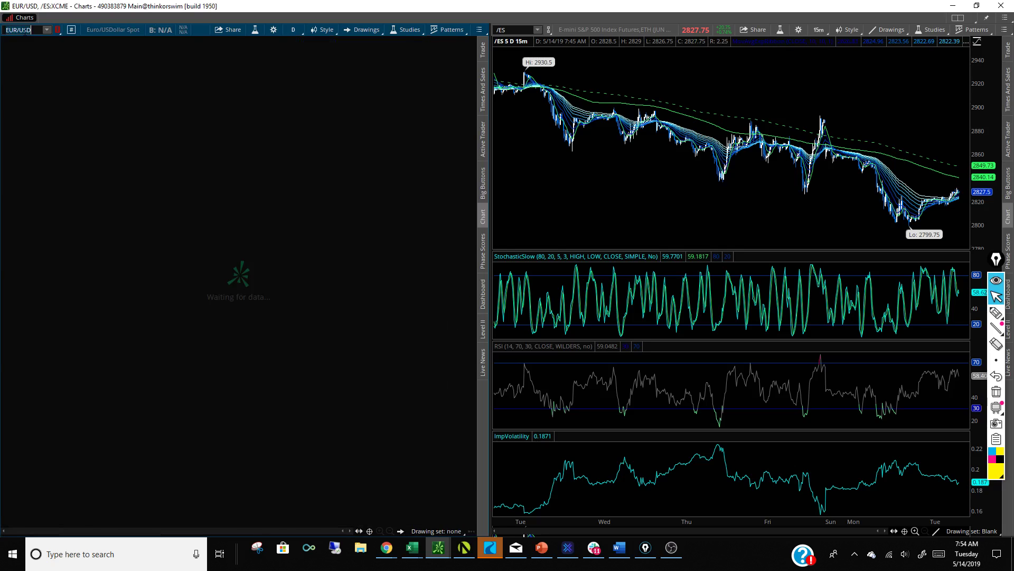
pyautogui.moveTo(248, 209); pyautogui.dragTo(435, 317)
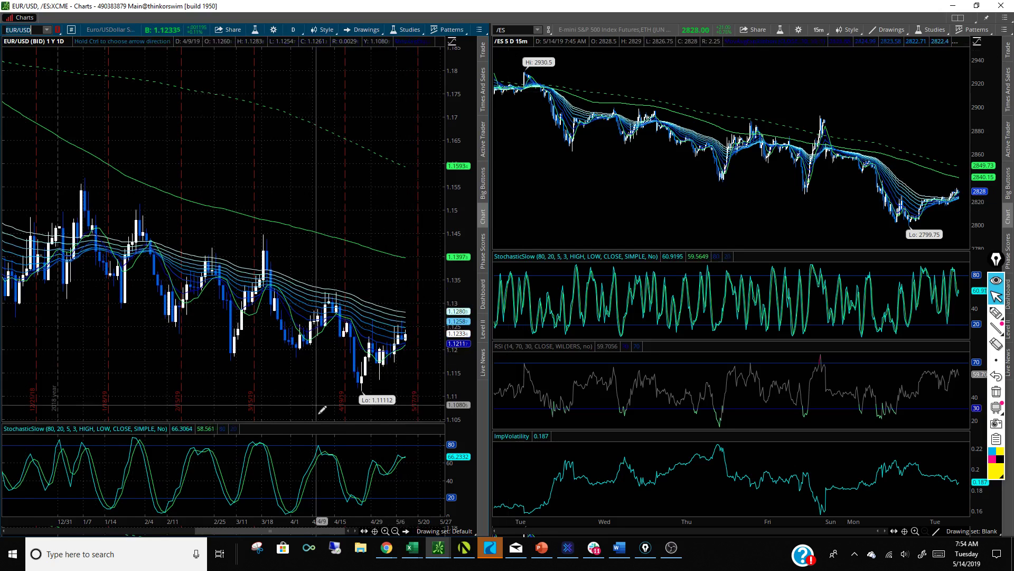
pyautogui.click(515, 30)
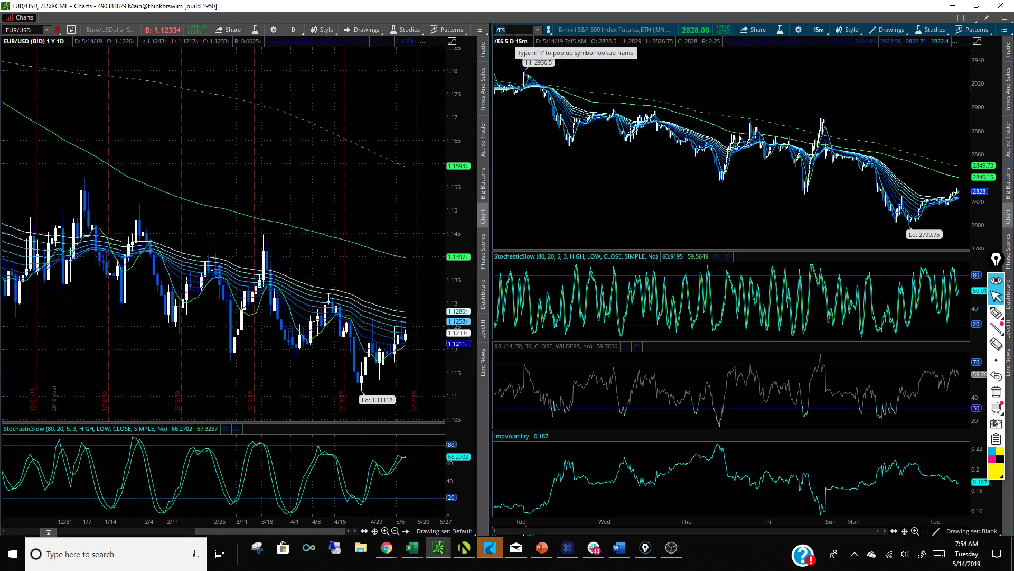
# Load EUR/JPY in the right chart on 180 D : 4h bars, zoomed to late March–mid-May
pyautogui.write('EUR/JPY')
pyautogui.press('Return')
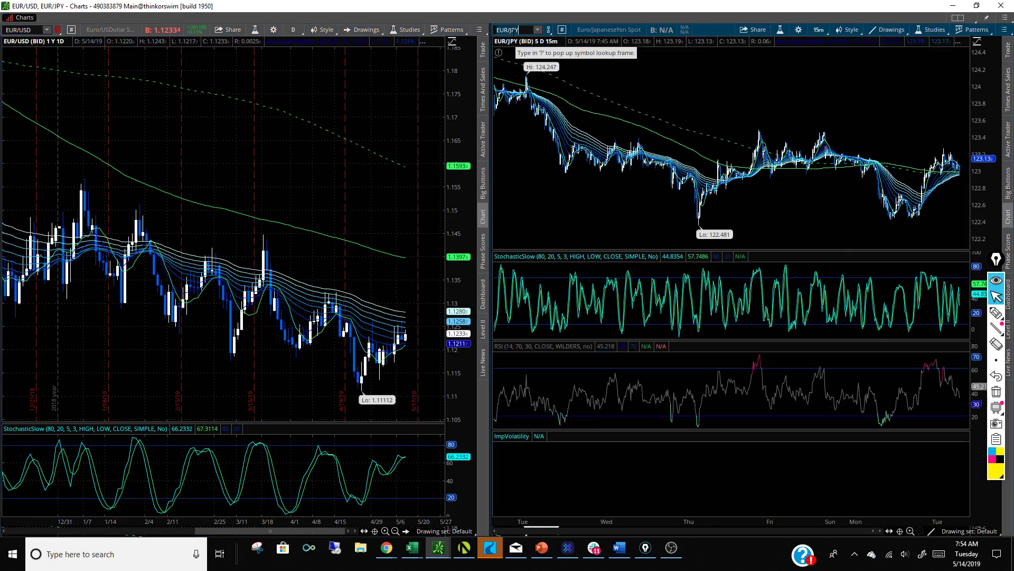
pyautogui.click(818, 30)
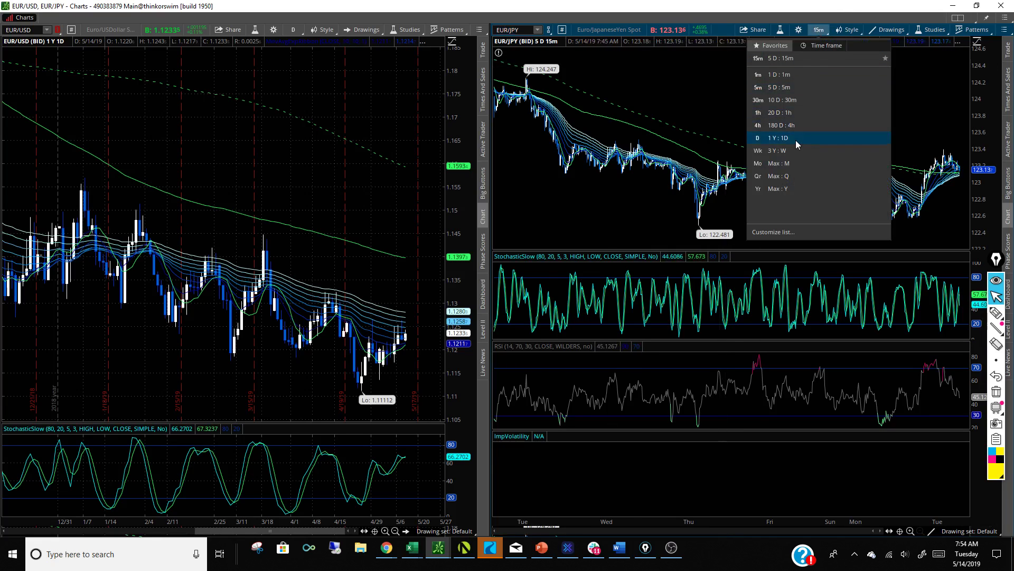
pyautogui.click(779, 125)
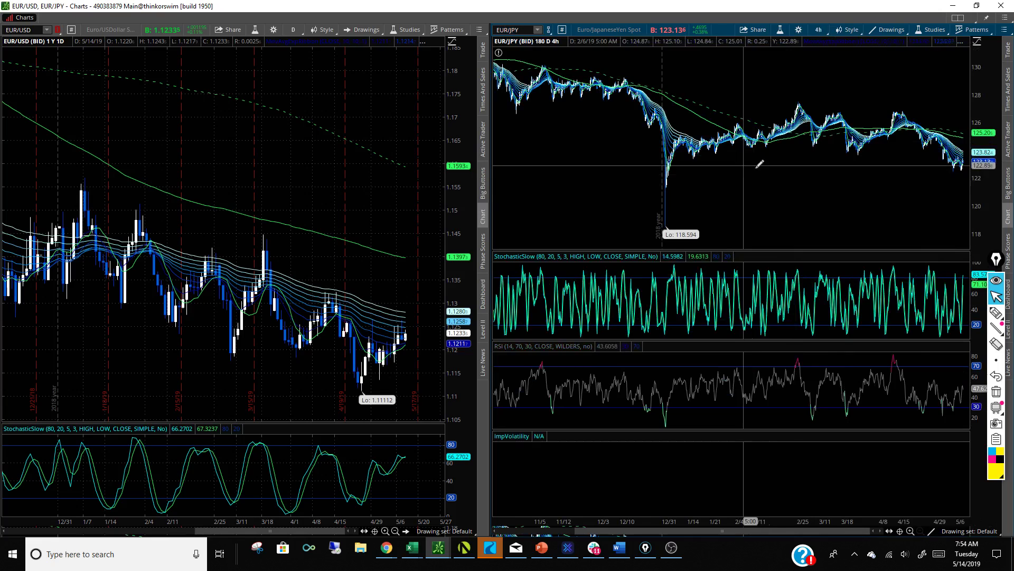
pyautogui.moveTo(666, 172); pyautogui.dragTo(968, 174)
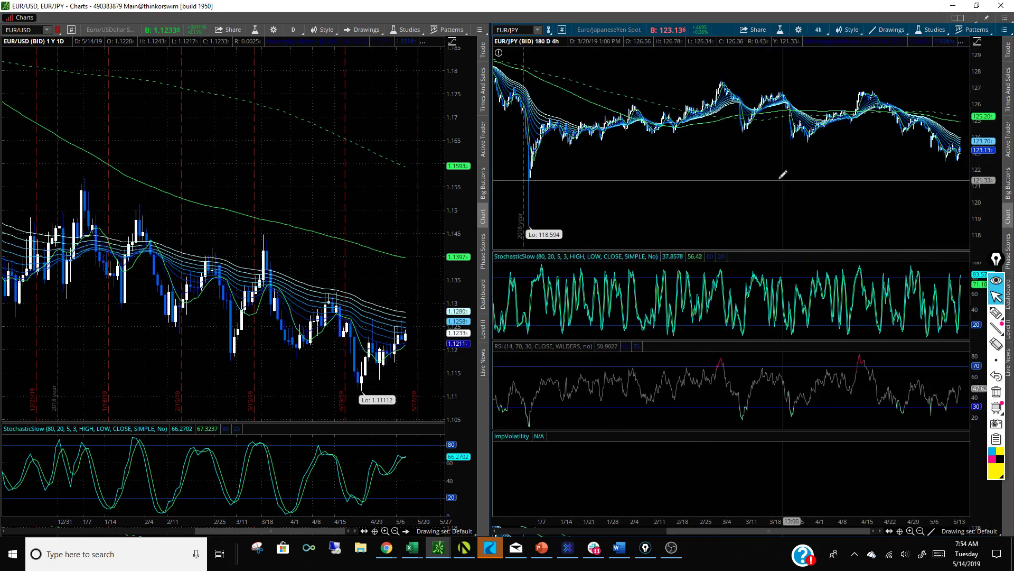
pyautogui.moveTo(783, 174); pyautogui.dragTo(951, 198)
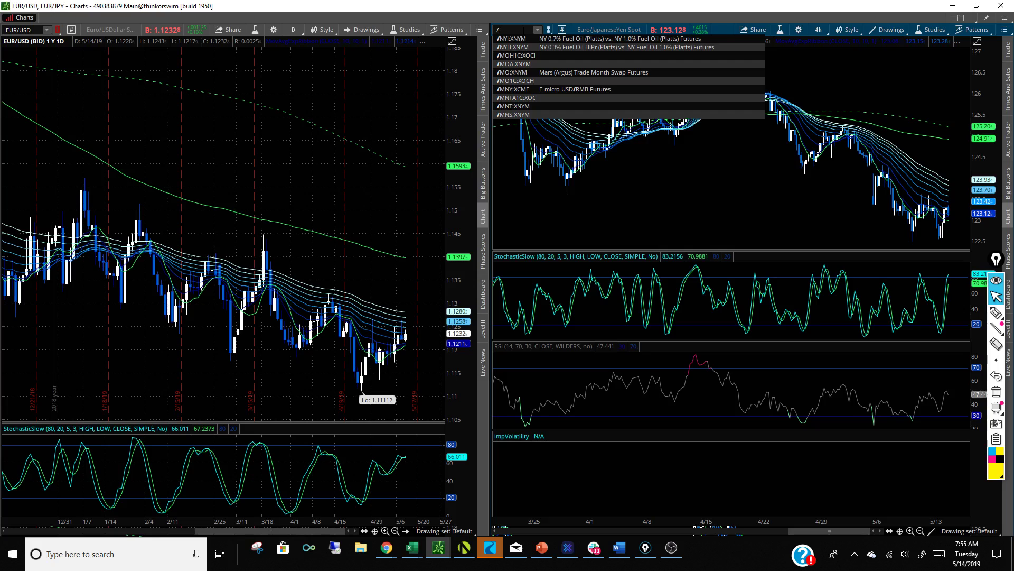
# Load /6J yen futures on the right as 1 Y : 1D bars, zoomed from late October to May
pyautogui.write('J')
pyautogui.press('Return')
pyautogui.scroll(6, 795, 123)
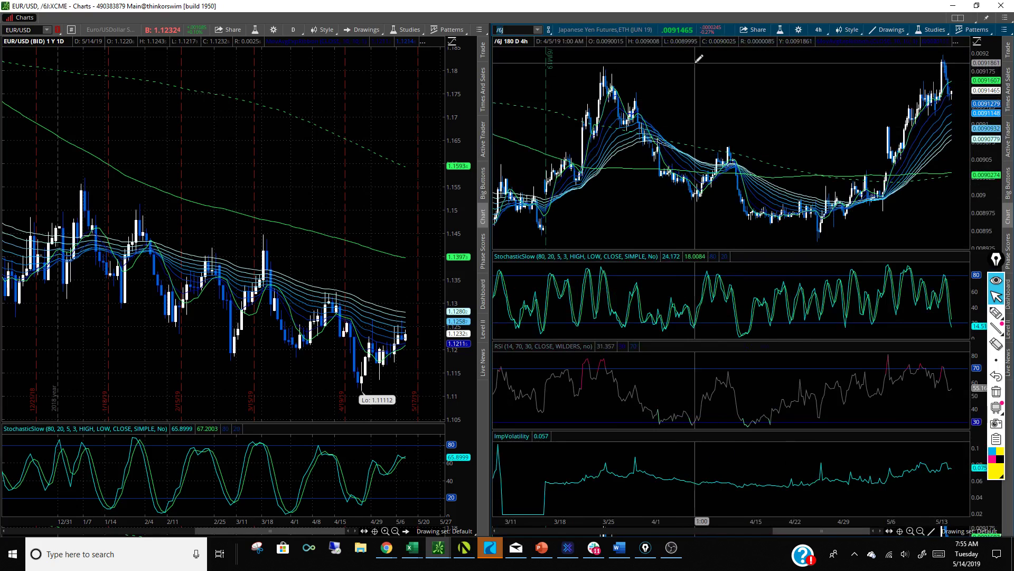
pyautogui.click(818, 30)
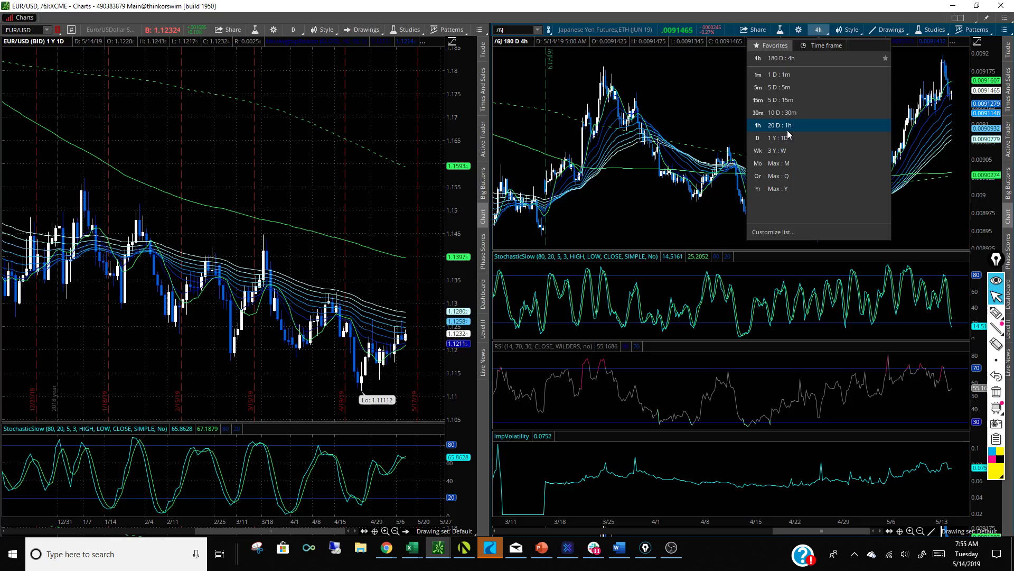
pyautogui.click(777, 138)
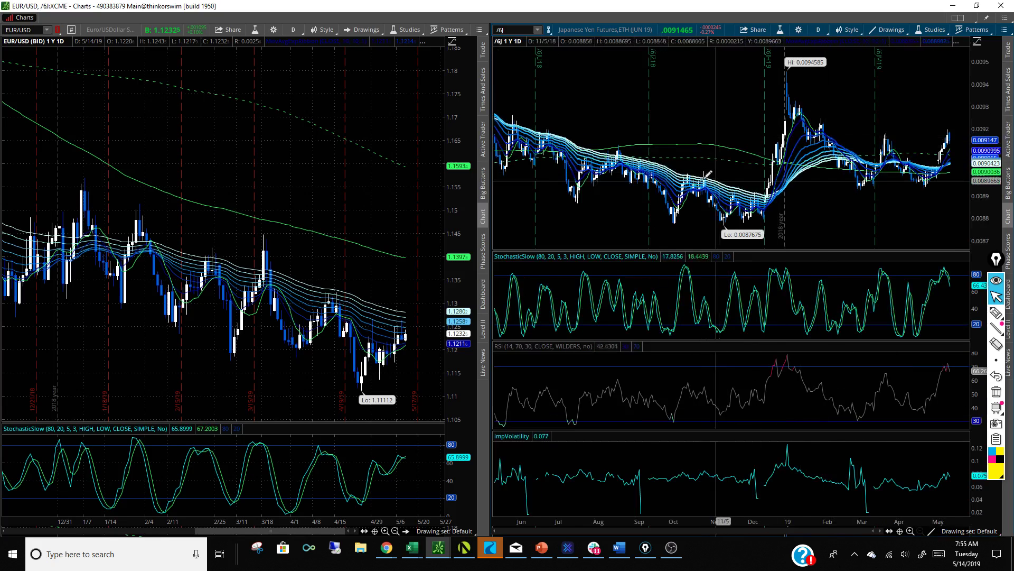
pyautogui.moveTo(1006, 182); pyautogui.dragTo(1004, 185)
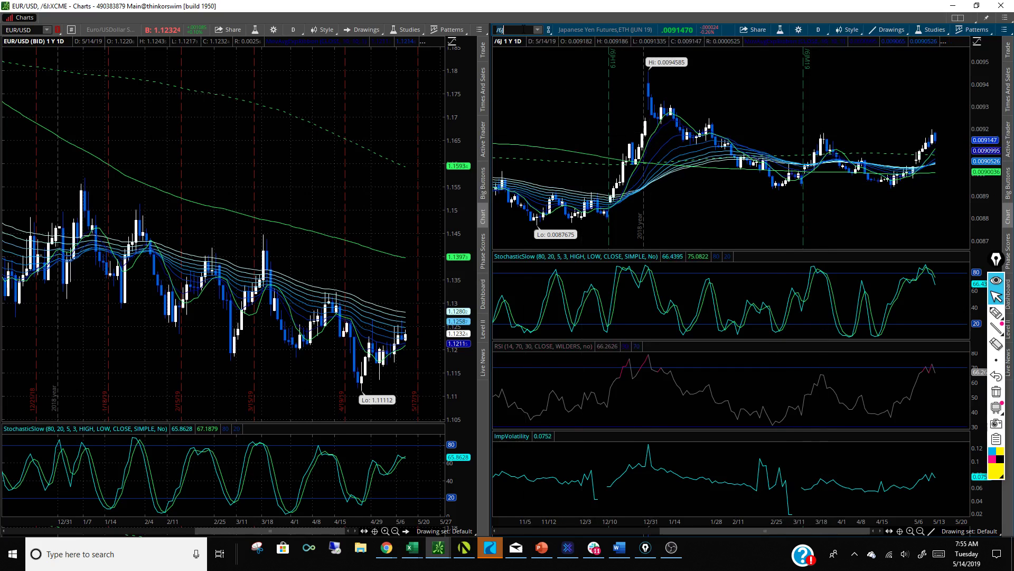
# Load USD/JPY daily in the right chart, zoomed to mid-November–May with a stretched price scale
pyautogui.write('Y')
pyautogui.press('Return')
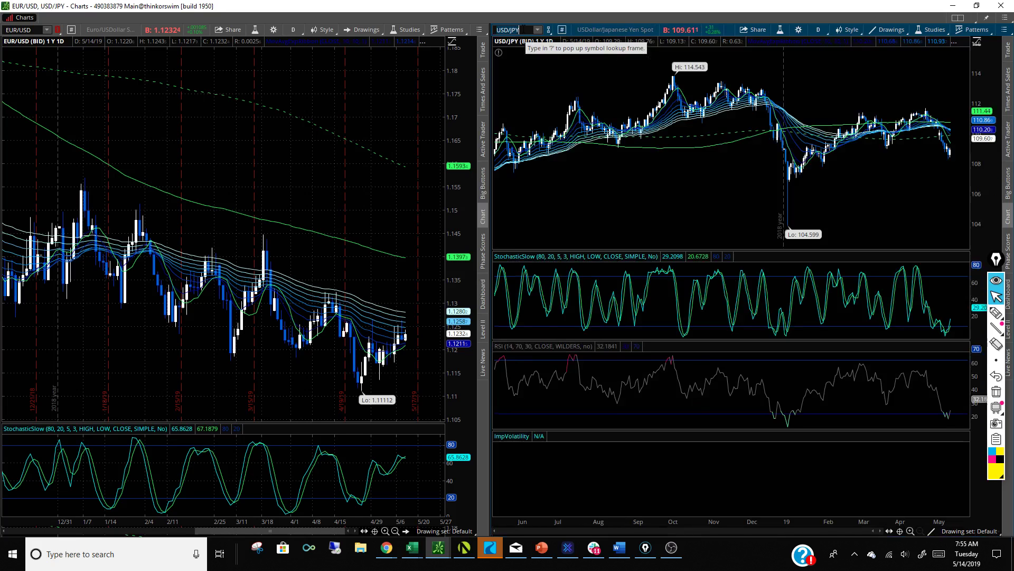
pyautogui.moveTo(967, 126); pyautogui.dragTo(784, 112)
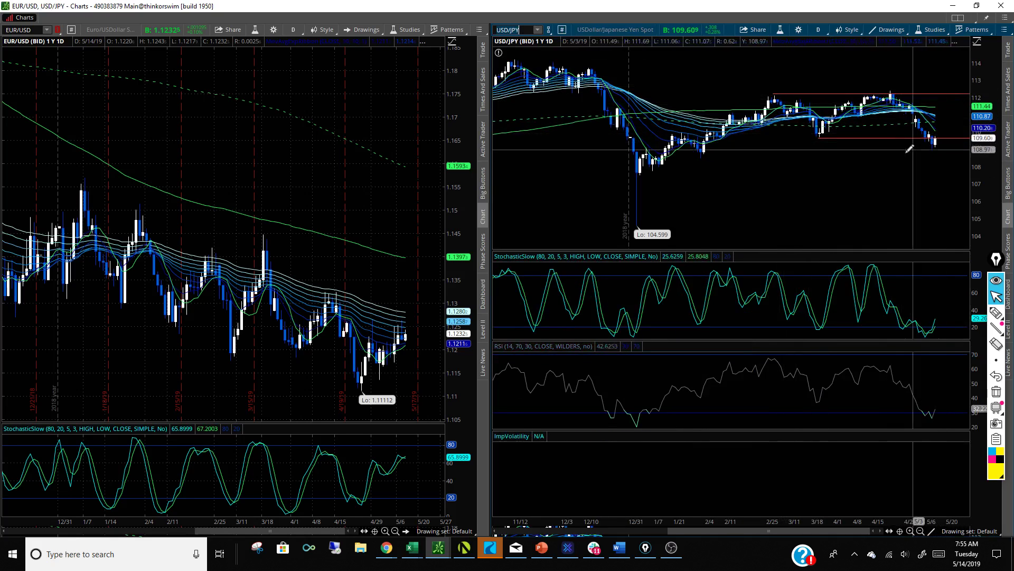
pyautogui.moveTo(986, 140); pyautogui.dragTo(988, 114)
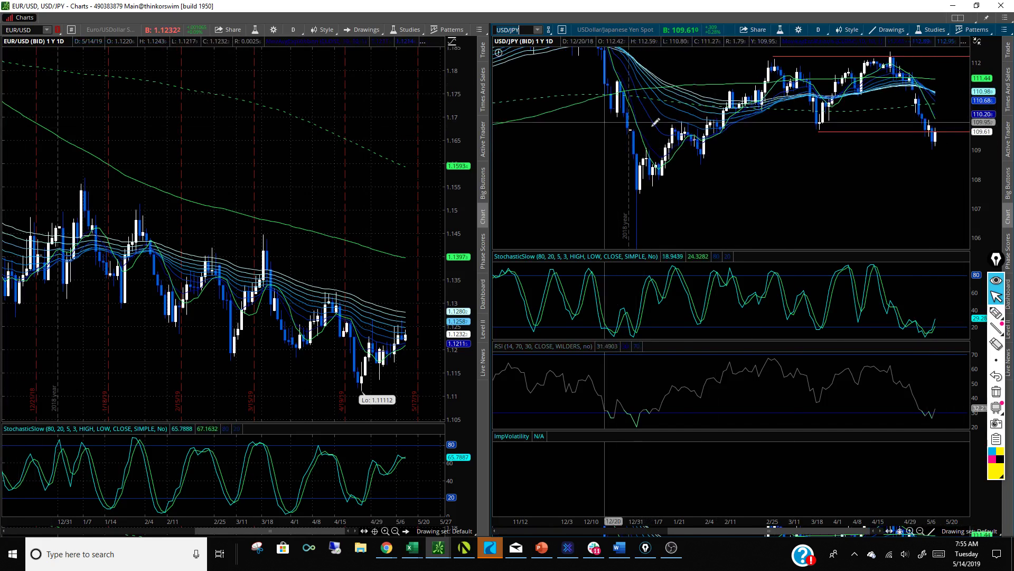
pyautogui.click(31, 29)
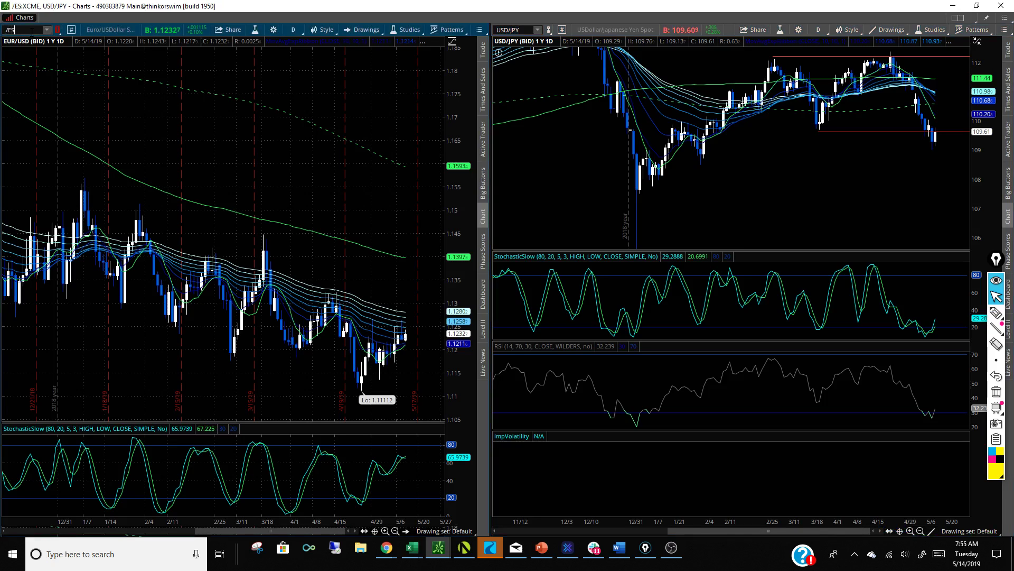
# Load /ES daily on the left and zoom in to review it, then switch to /NKD Nikkei futures
pyautogui.write('/ES')
pyautogui.press('Return')
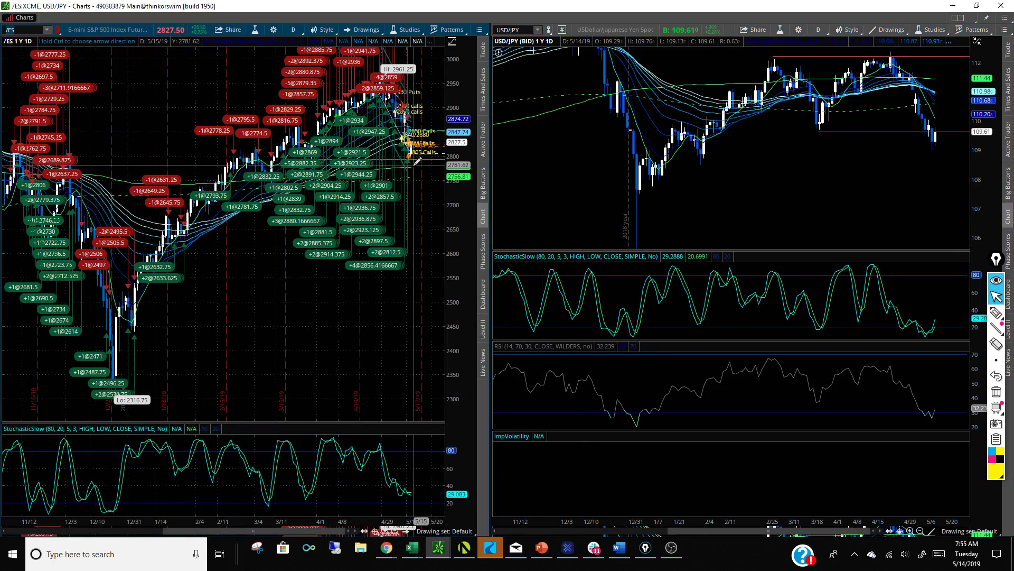
pyautogui.scroll(3, 417, 164)
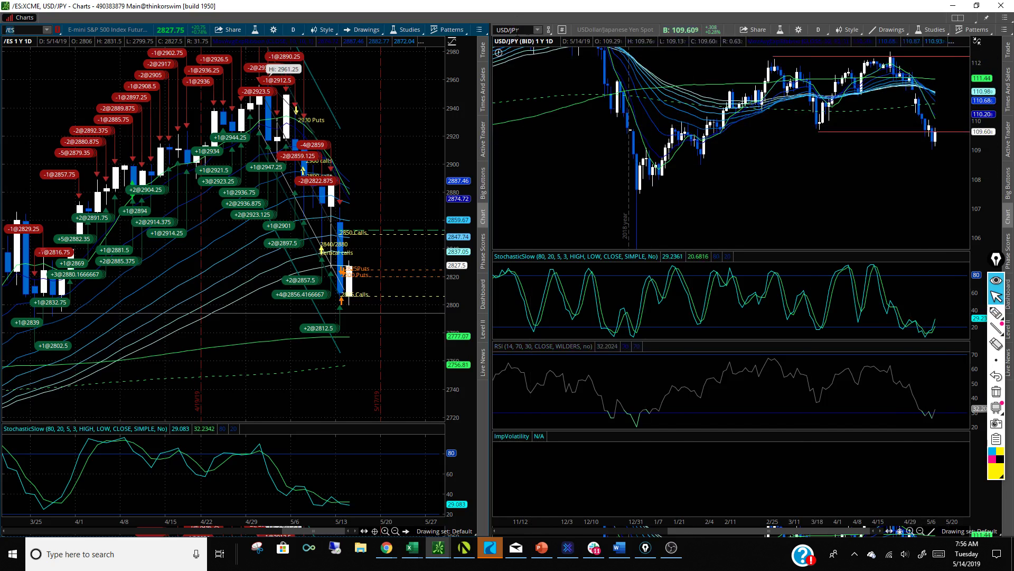
pyautogui.write('/NKD')
pyautogui.press('Return')
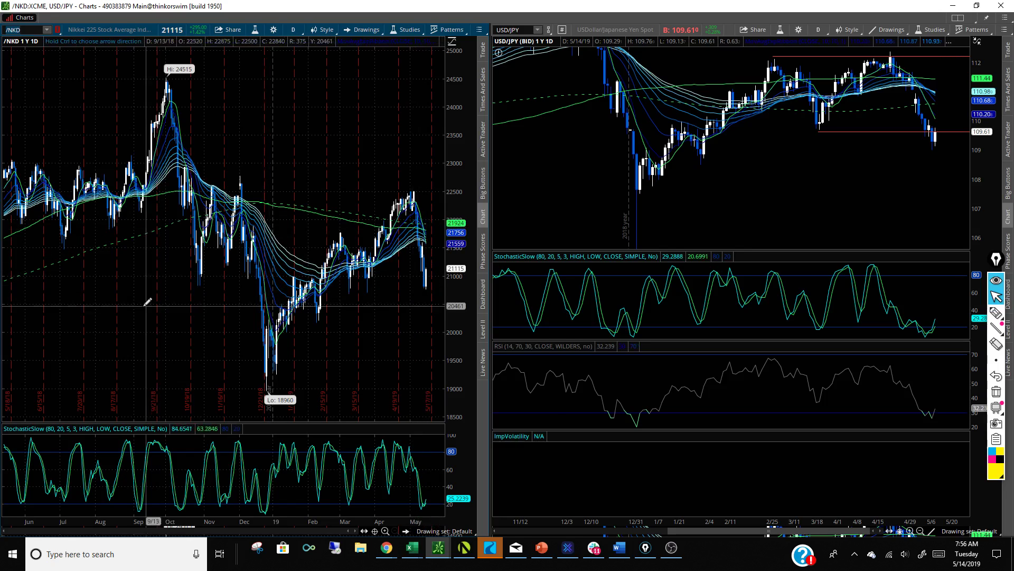
# Zoom /NKD to September–May and set USD/JPY to 10 D : 30m candles
pyautogui.scroll(3, 143, 299)
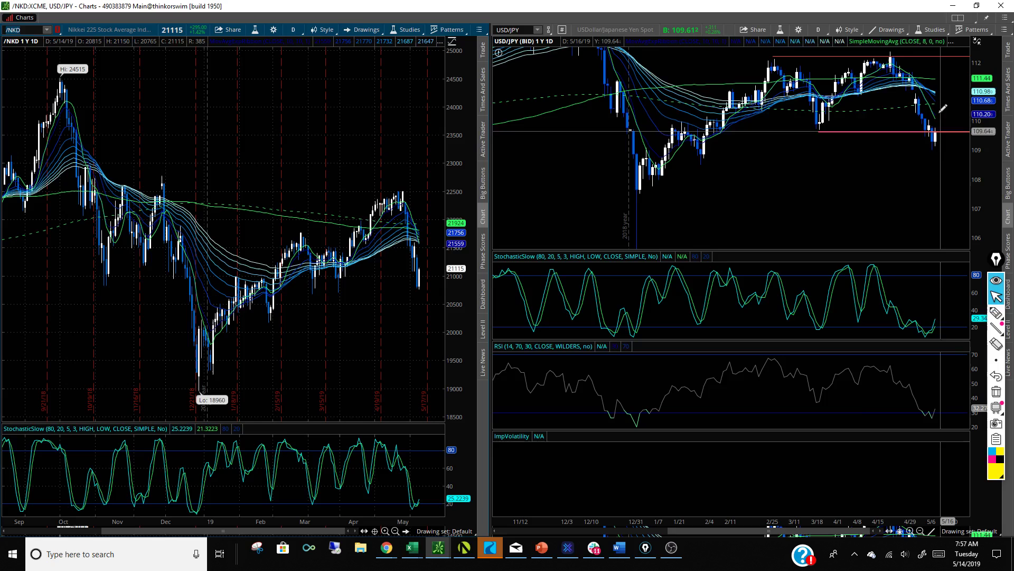
pyautogui.click(817, 30)
pyautogui.click(781, 112)
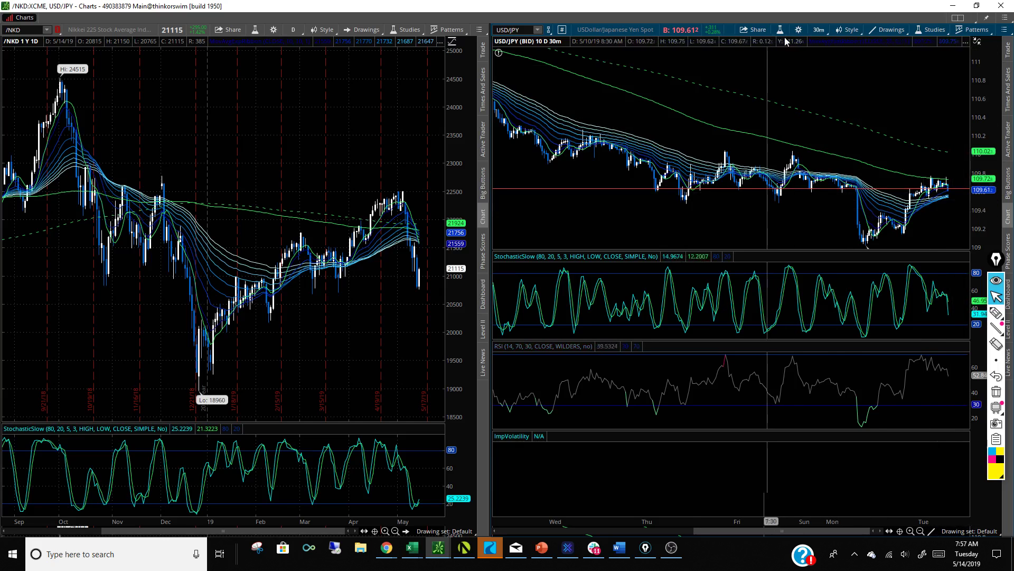
# Put USD/JPY back on 1 Y : 1D, zoomed to October–May with prices scaled to about 106–113
pyautogui.click(819, 30)
pyautogui.click(871, 141)
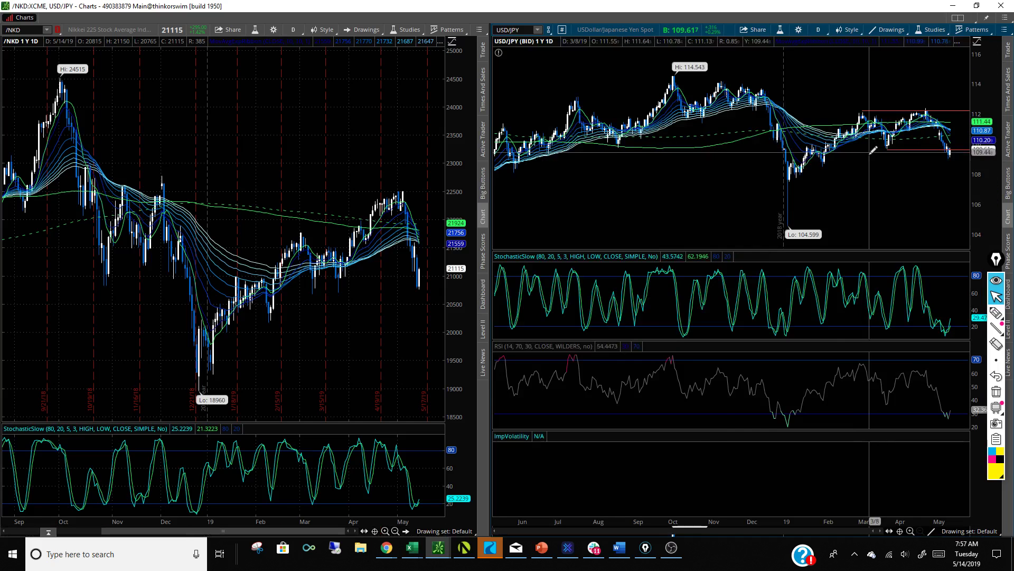
pyautogui.moveTo(683, 173)
pyautogui.mouseDown()
pyautogui.moveTo(951, 153)
pyautogui.moveTo(936, 152)
pyautogui.mouseUp()
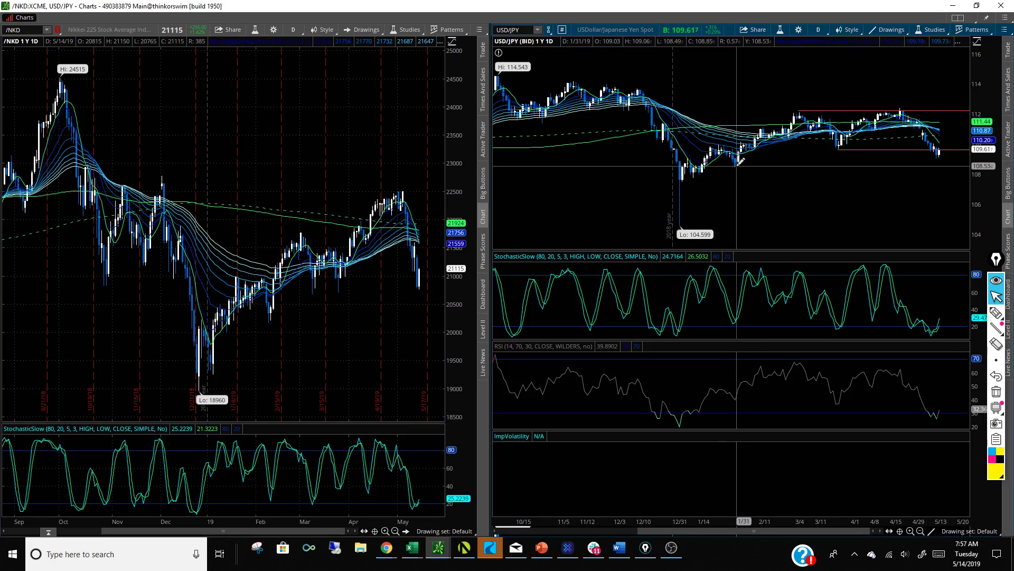
pyautogui.moveTo(983, 193); pyautogui.dragTo(983, 159)
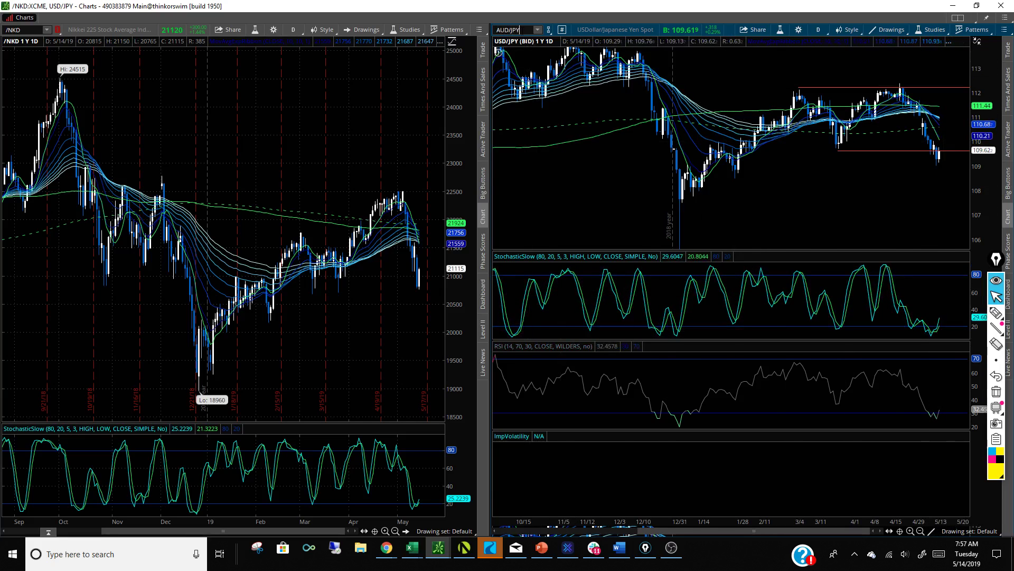
# Load AUD/JPY in the right chart and enter /ES in the left symbol box
pyautogui.press('Return')
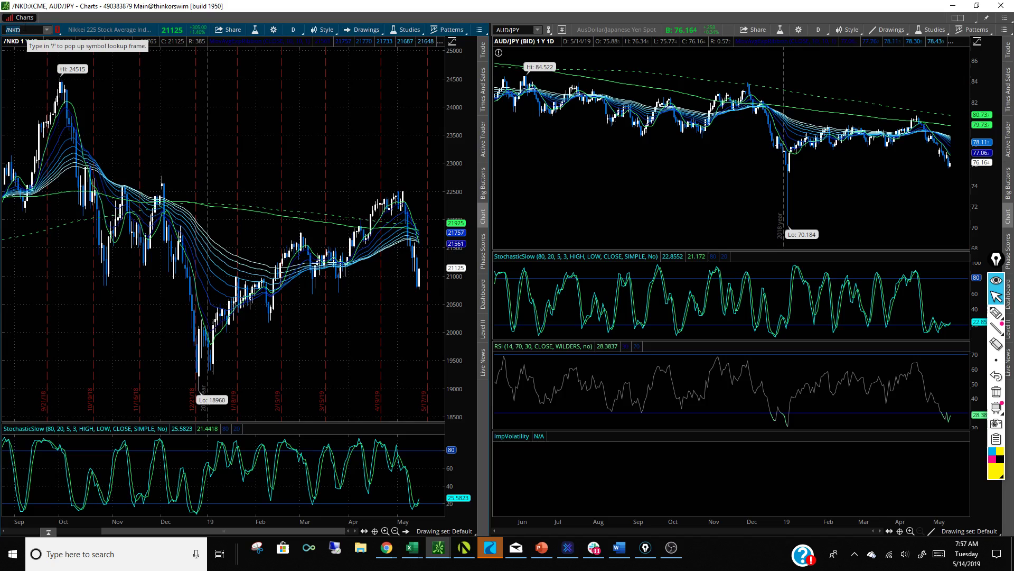
pyautogui.write('/ES')
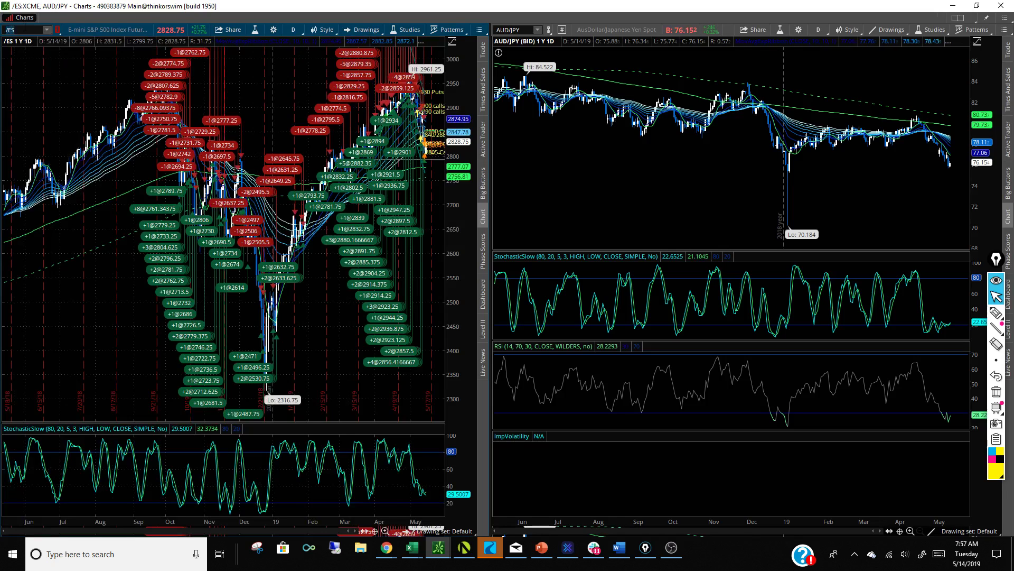
# Load NZD/USD on the left after correcting the typed symbol, then switch it to USD/CAD daily
pyautogui.click(24, 27)
pyautogui.write('/')
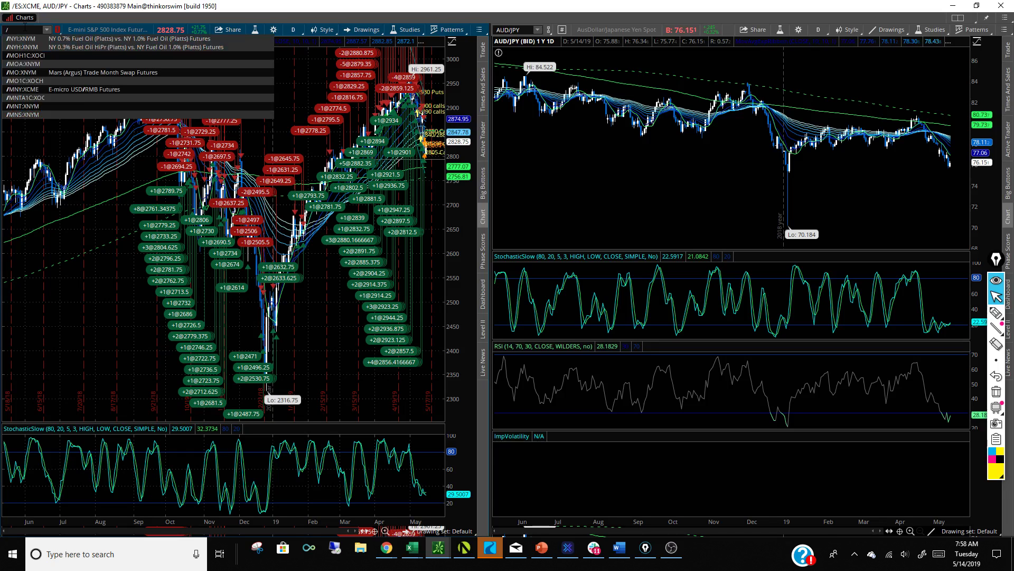
pyautogui.write('UD')
pyautogui.press('Return')
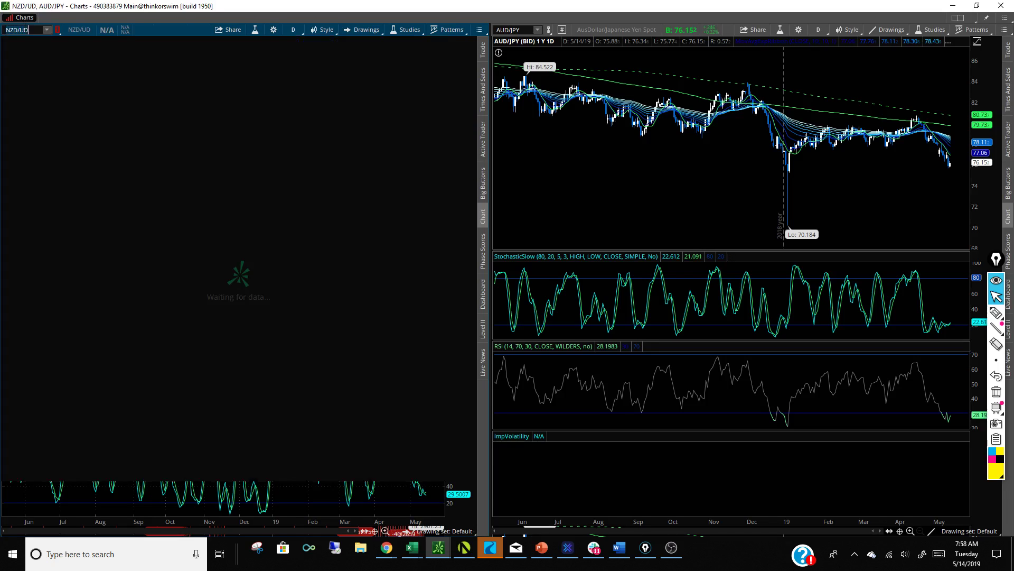
pyautogui.write('USD')
pyautogui.press('Return')
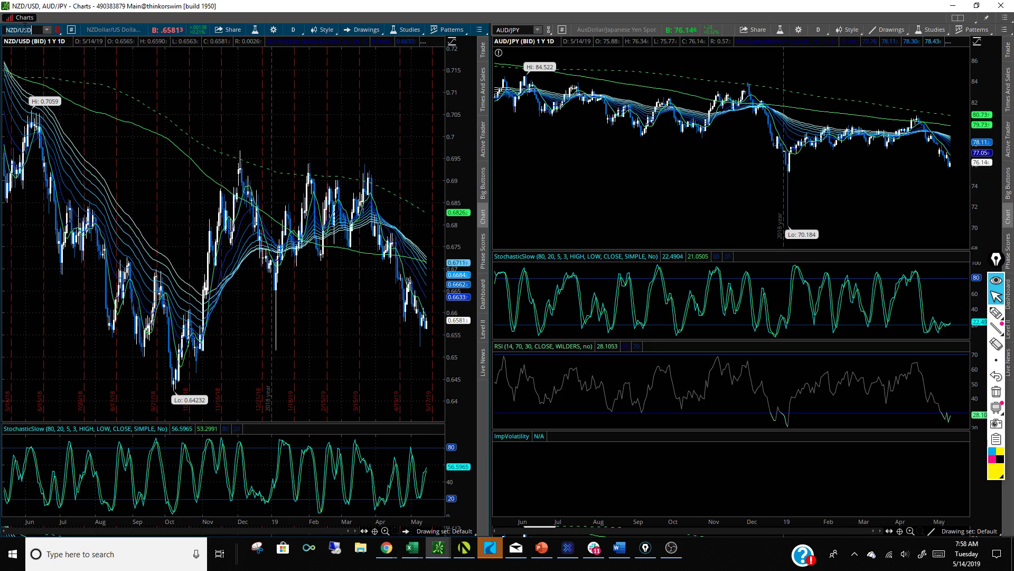
pyautogui.press('Return')
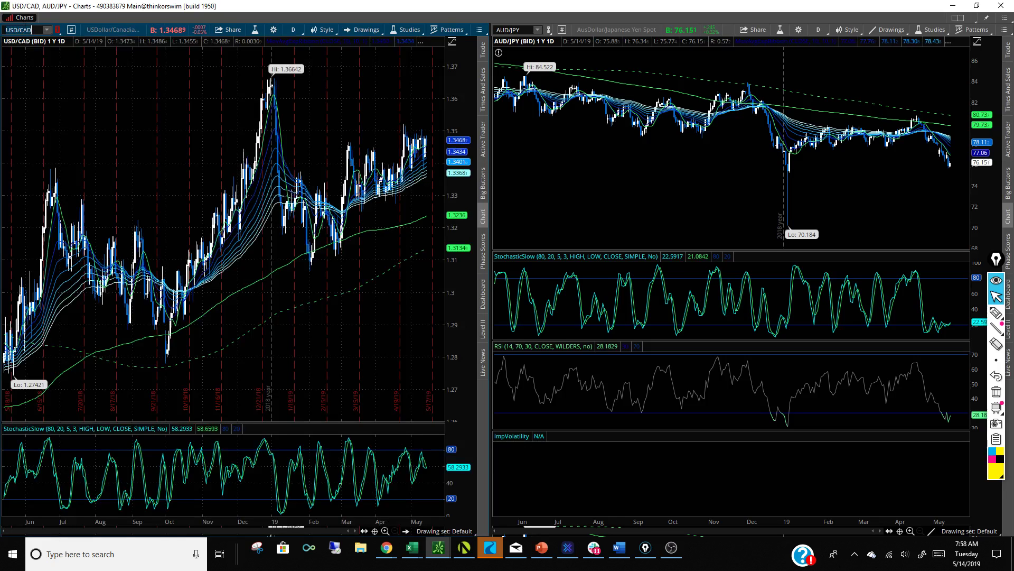
# Load GBP/USD in the left pane, then switch it to the GBP/JPY daily chart
pyautogui.write('GBP/USD')
pyautogui.press('Return')
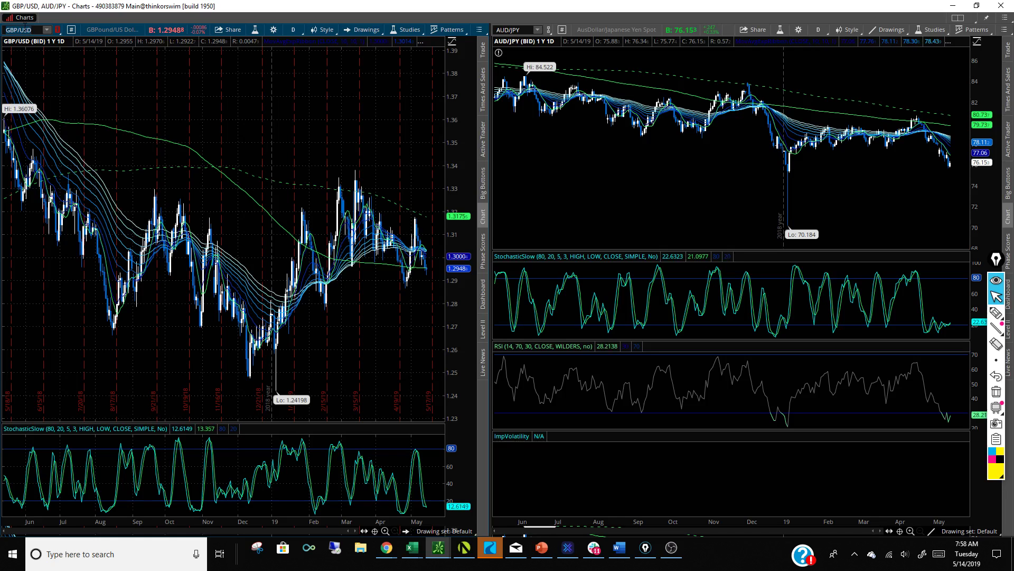
pyautogui.write('Y')
pyautogui.press('Return')
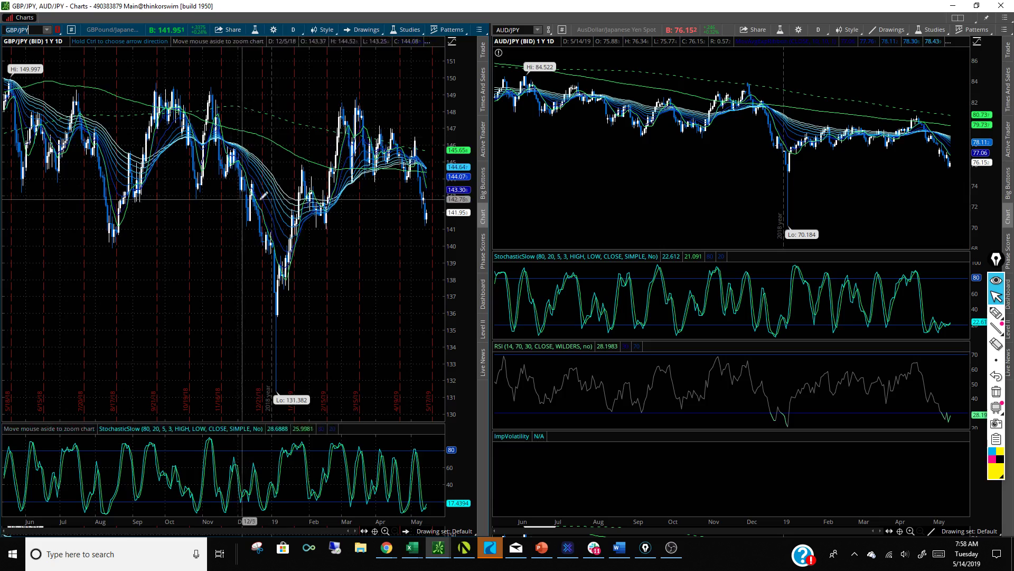
# Zoom the GBP/JPY daily chart to roughly mid-December 2018 through mid-May 2019
pyautogui.moveTo(249, 201); pyautogui.dragTo(468, 201)
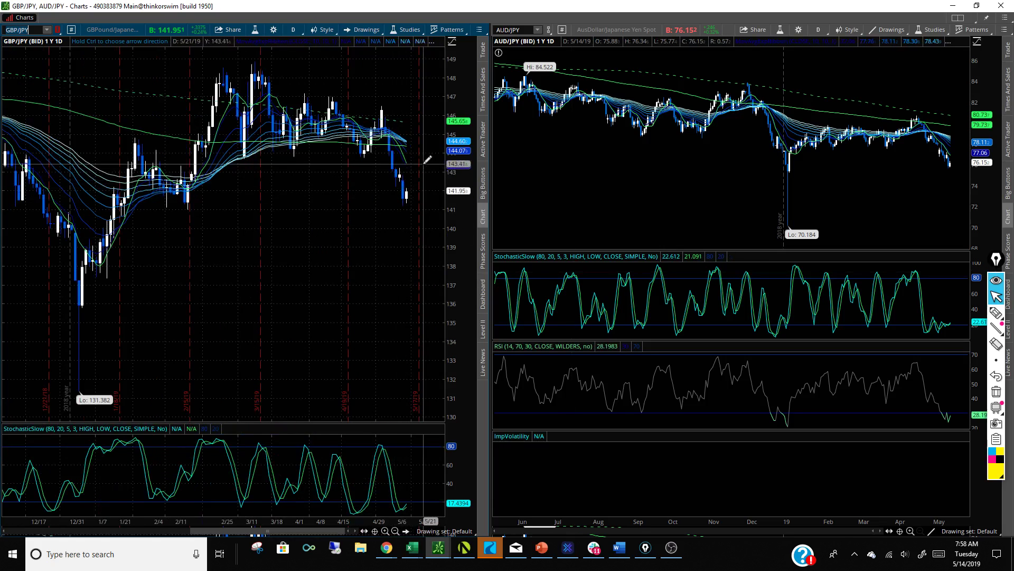